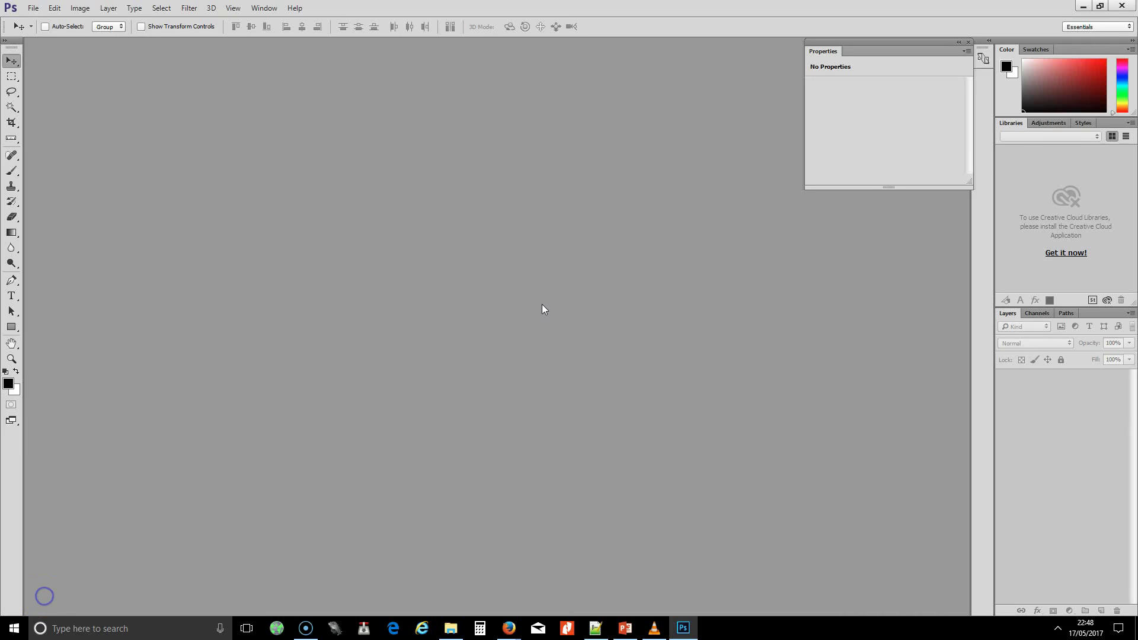
Open Football museum.psd, messi.jpg and Ronaldo.jpg together from the Museum folder.
left_click(34, 9)
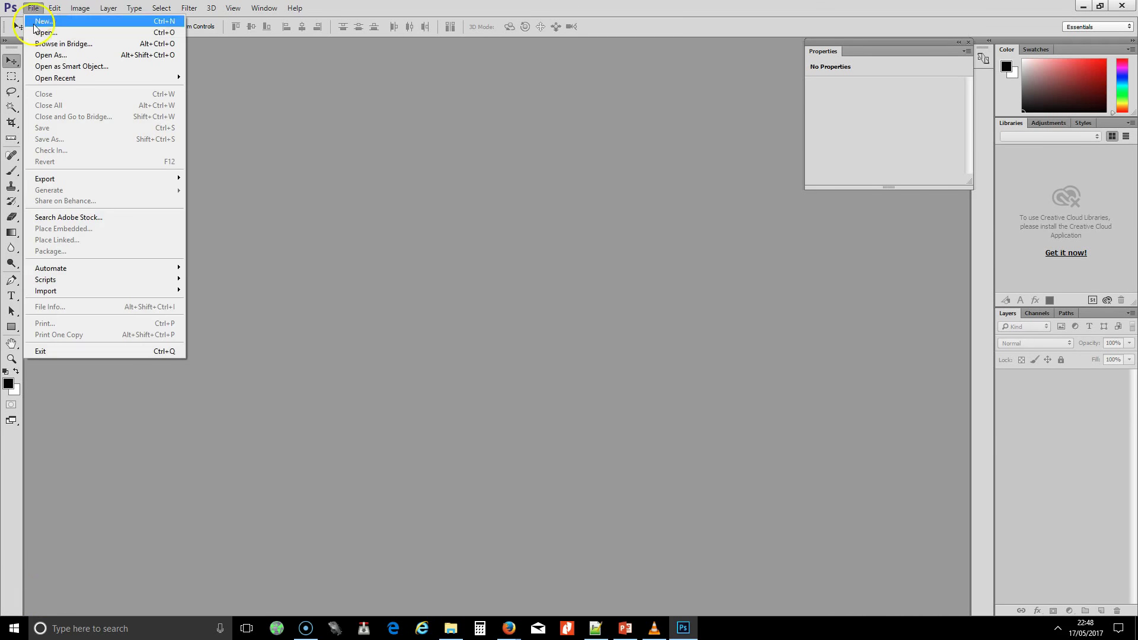
left_click(42, 32)
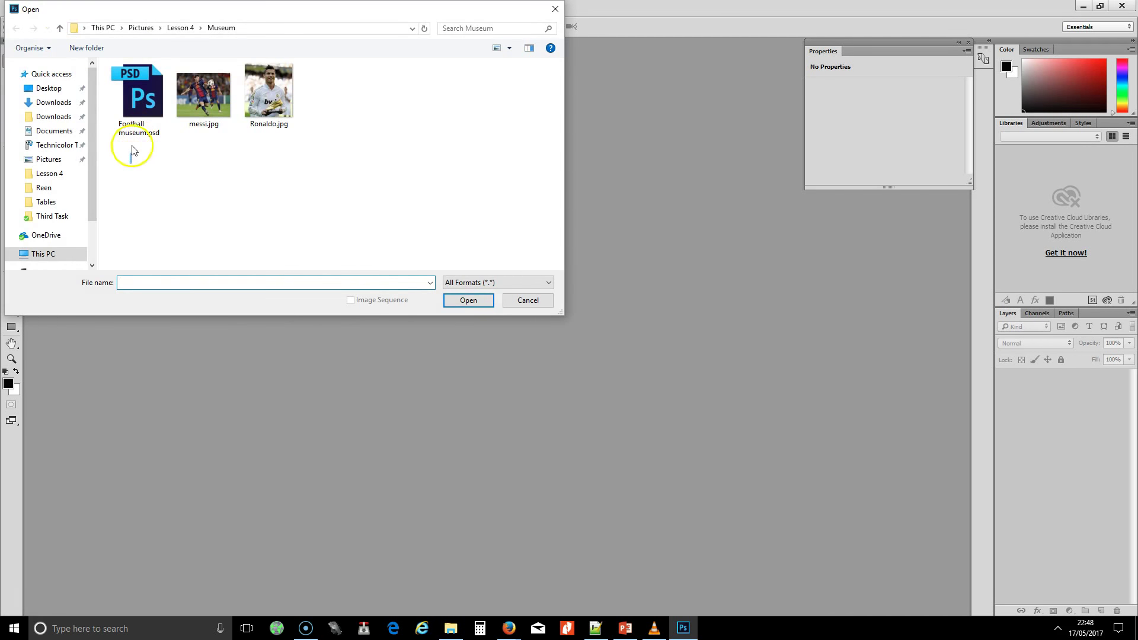
left_click_drag(127, 155, 302, 83)
left_click(466, 300)
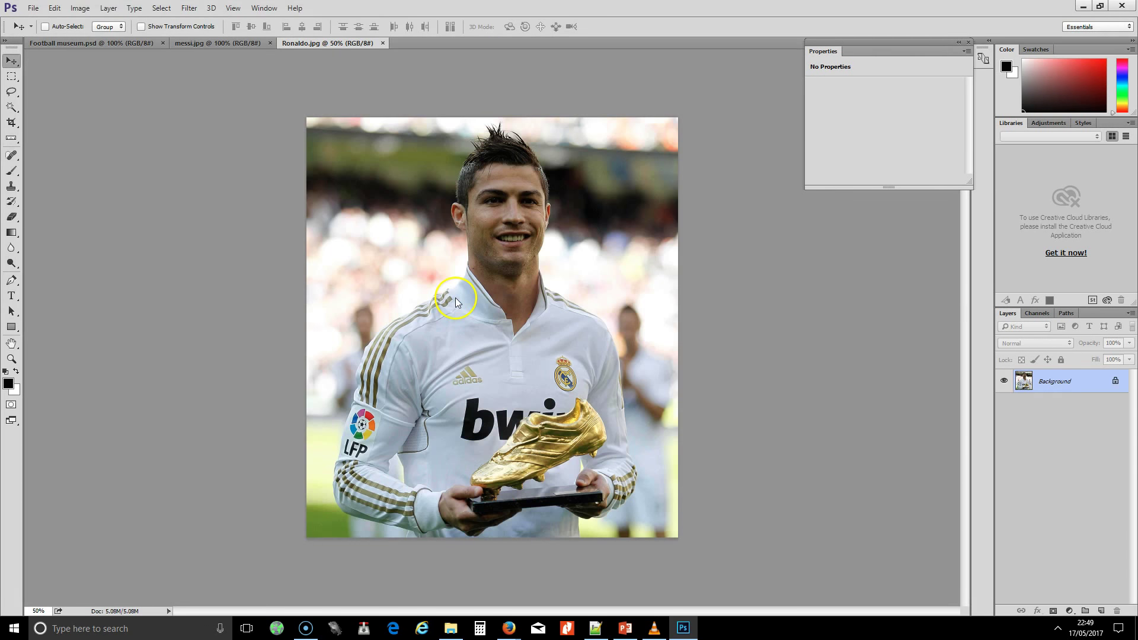
Drag the Ronaldo.jpg photo into Football museum.psd so it lands as Layer 1.
left_click(133, 47)
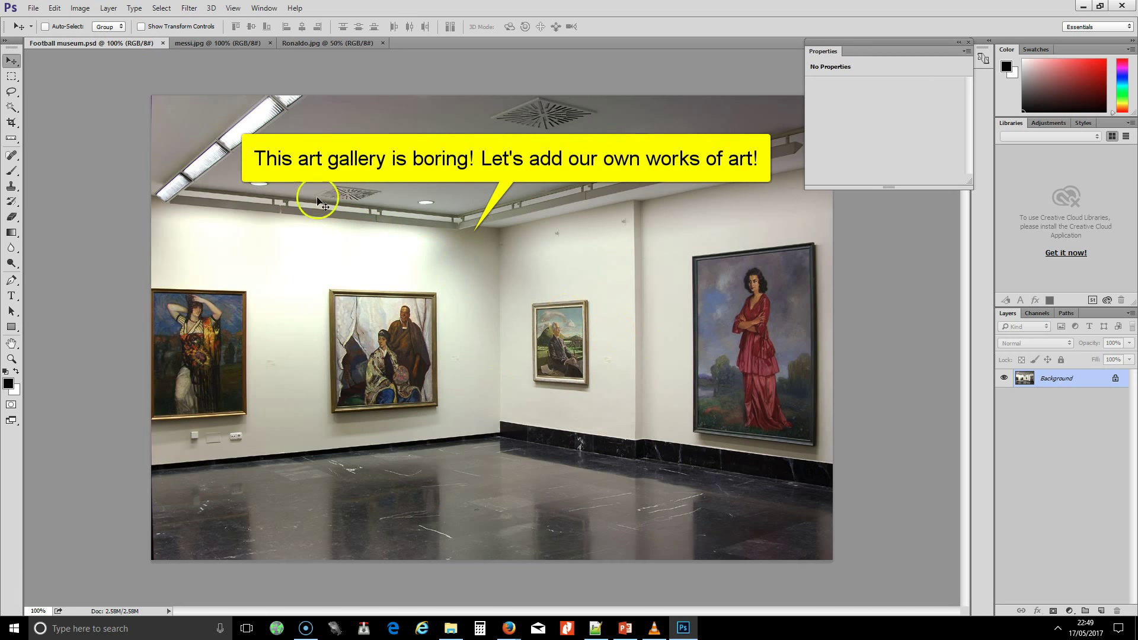
left_click(325, 43)
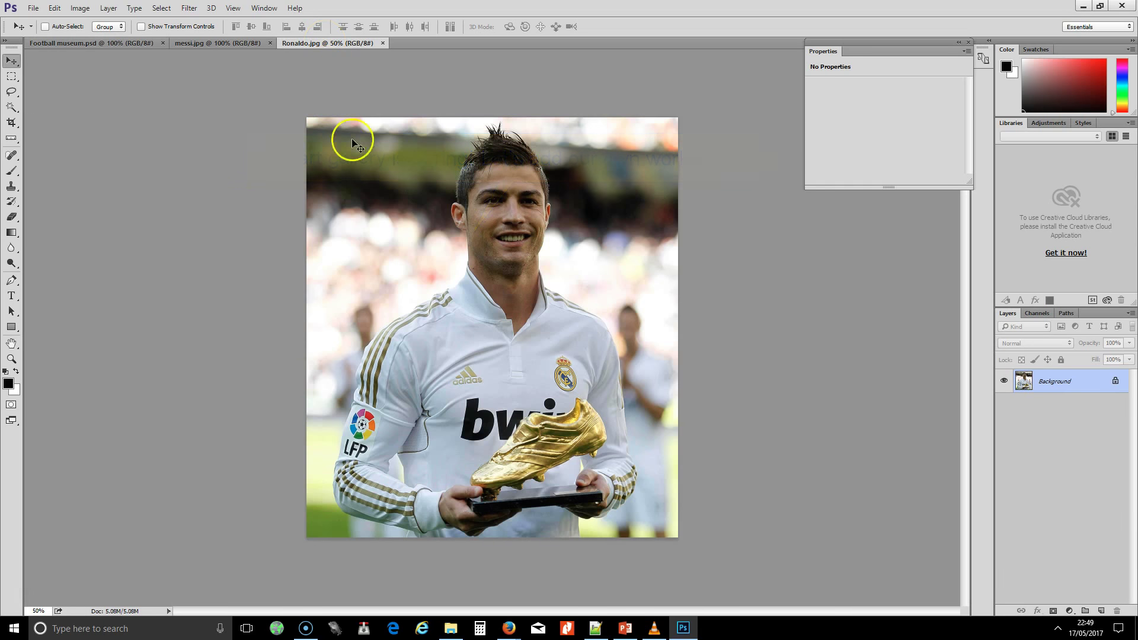
mouse_move(406, 260)
left_mouse_down()
mouse_move(141, 47)
mouse_move(265, 216)
left_mouse_up()
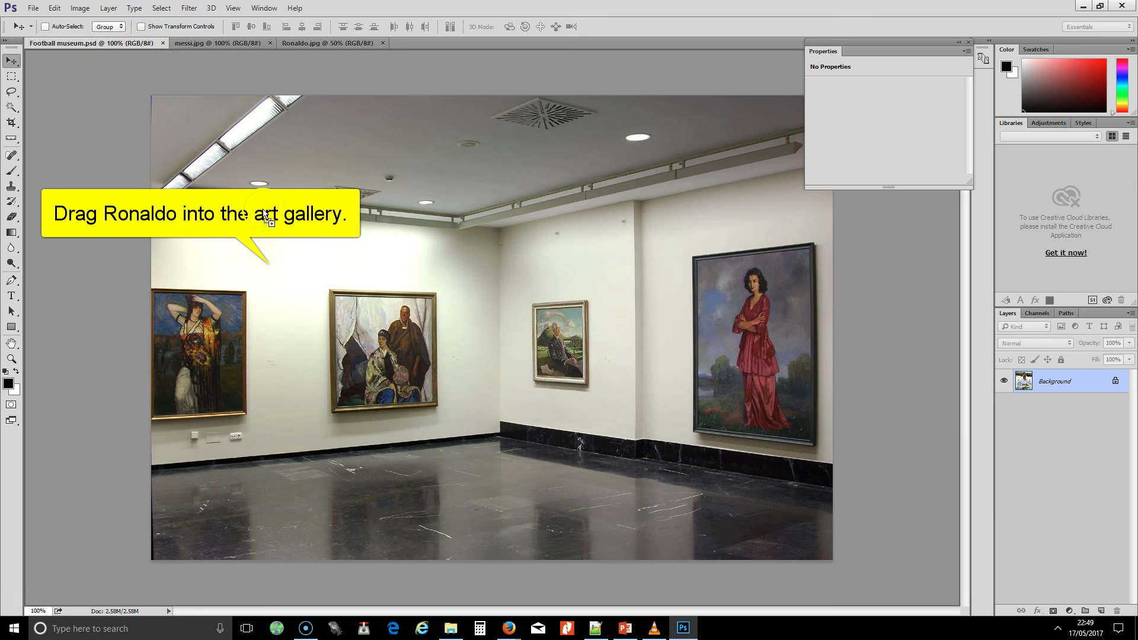
left_click_drag(640, 309, 503, 417)
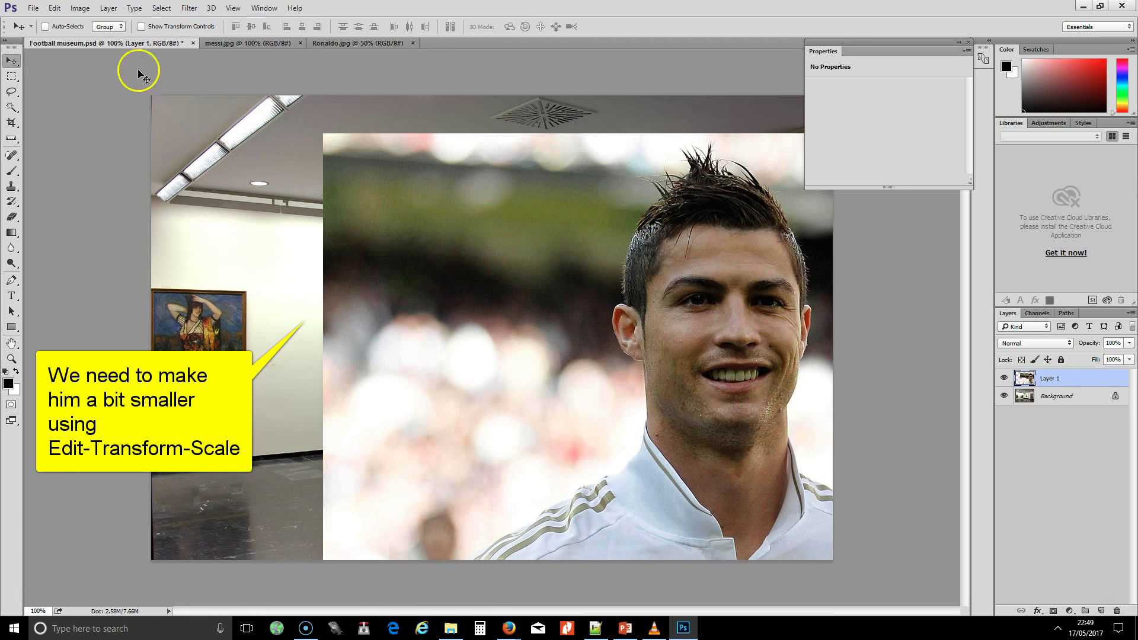
Scale down the Ronaldo layer and move it over the right-hand wall painting.
left_click(54, 8)
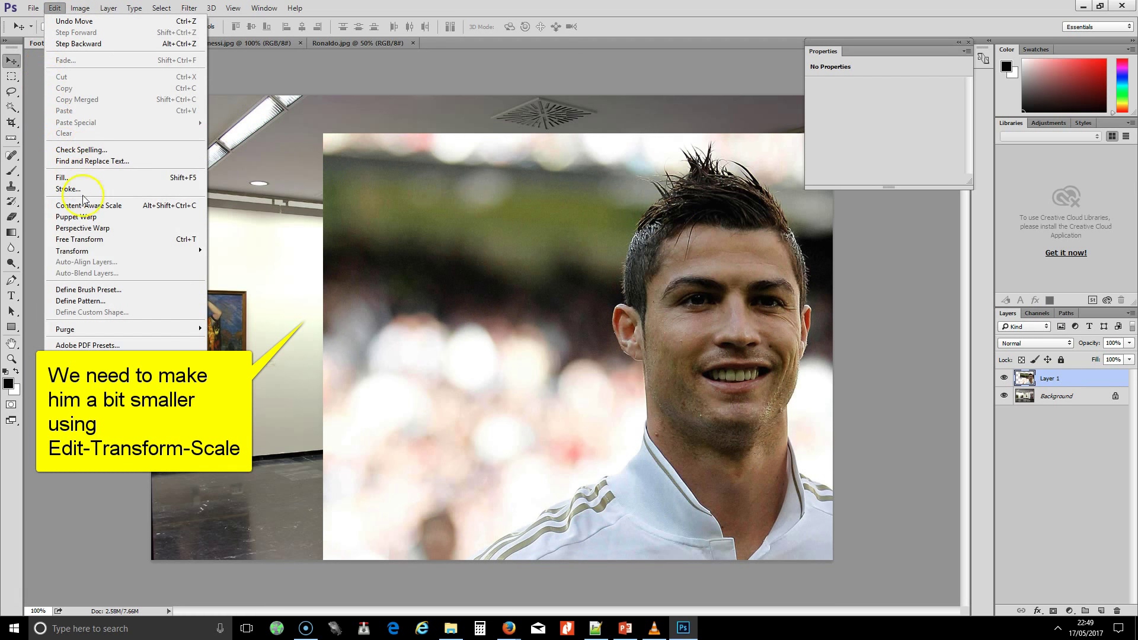
mouse_move(72, 251)
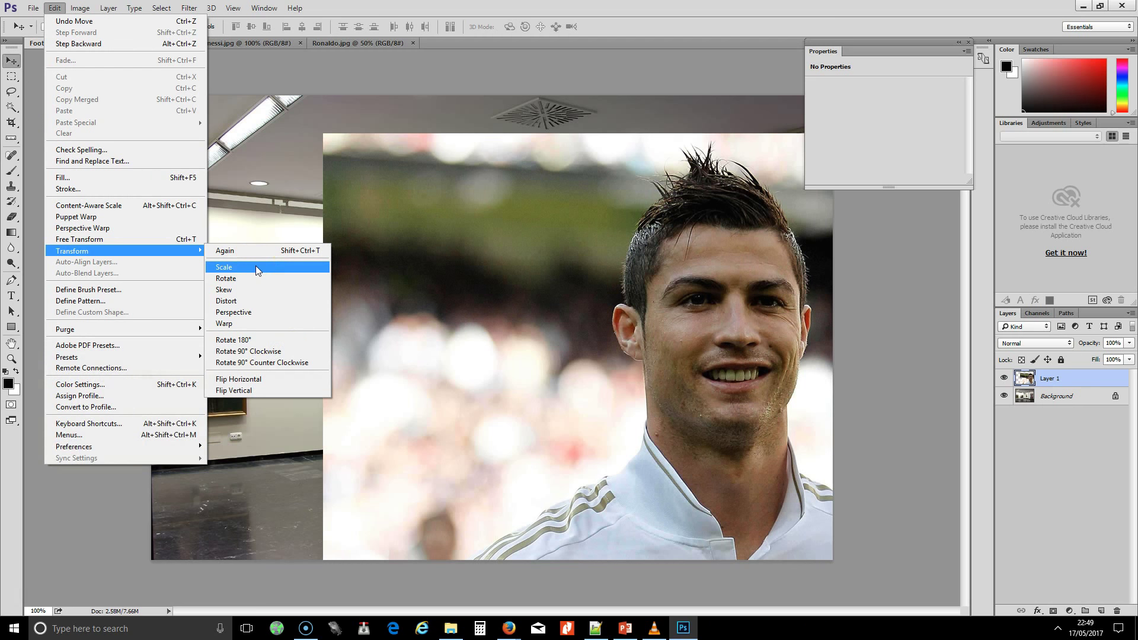
left_click(256, 268)
left_click_drag(323, 133, 644, 397)
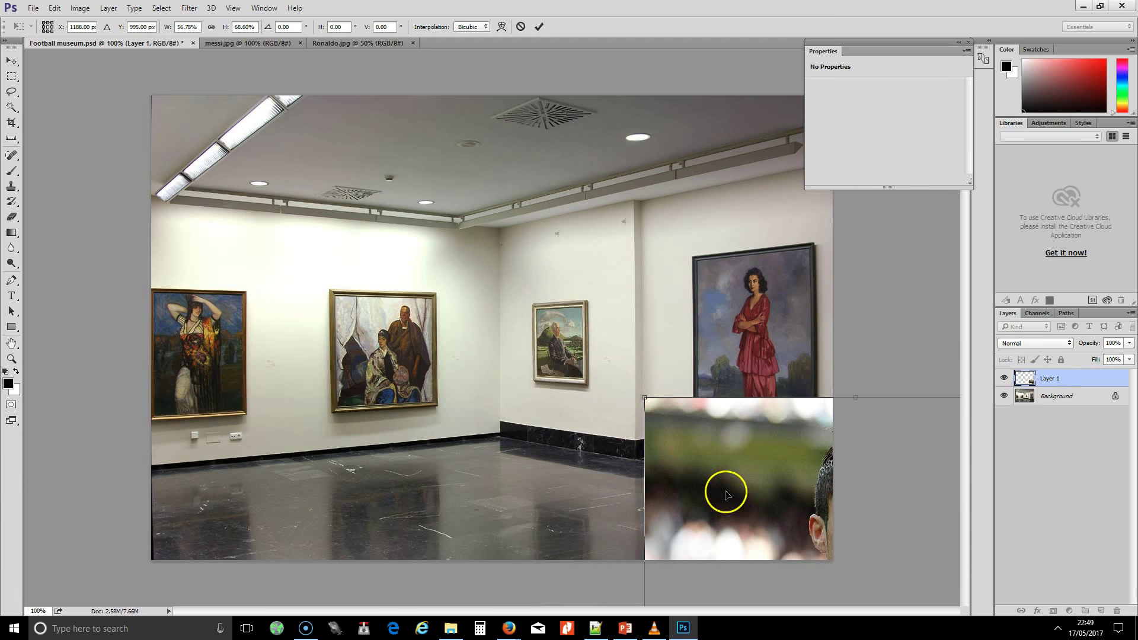
left_click_drag(726, 493, 436, 295)
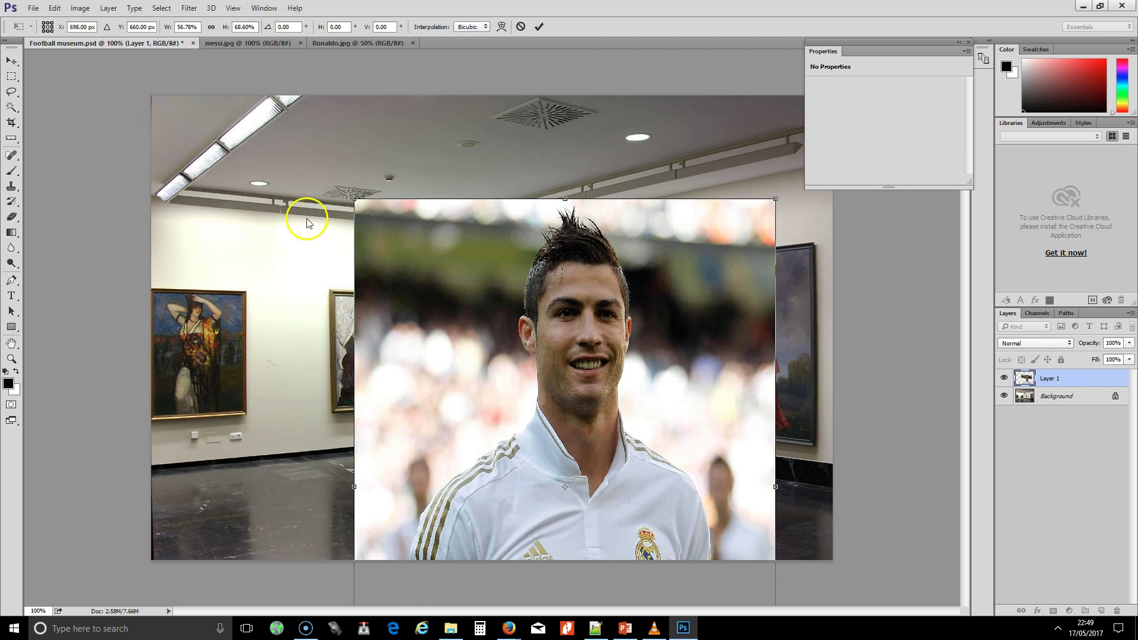
mouse_move(353, 200)
left_mouse_down()
mouse_move(604, 410)
mouse_move(602, 425)
mouse_move(710, 328)
left_mouse_up()
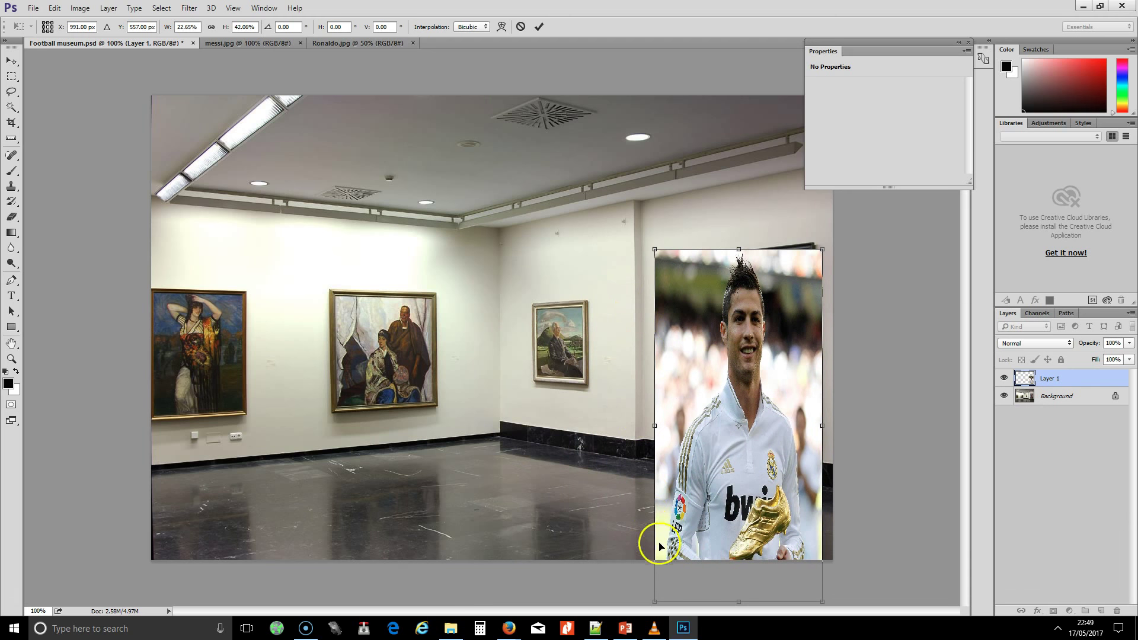
left_click_drag(652, 245, 672, 400)
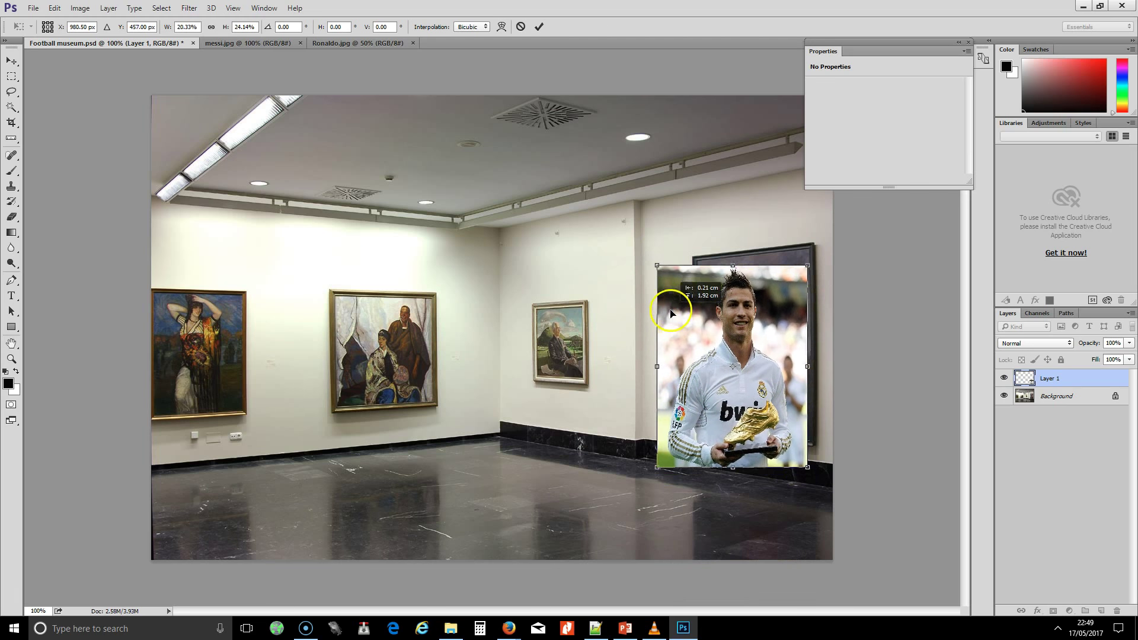
left_click_drag(684, 450, 672, 297)
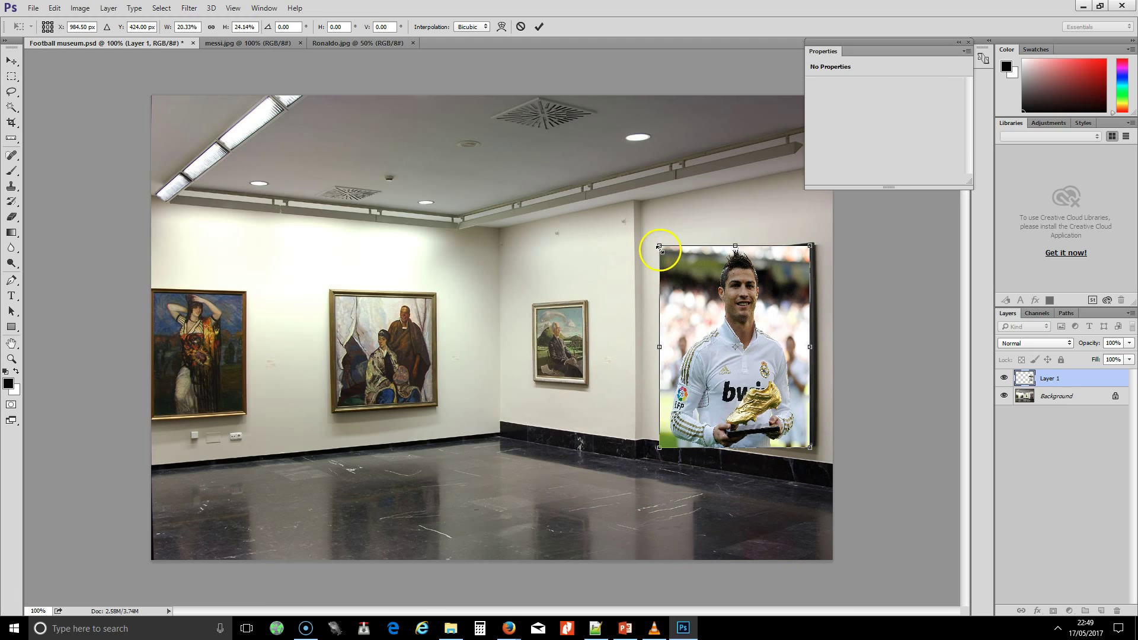
Fine-tune the Ronaldo photo's corner, width, top and bottom edges to fit the frame.
left_click_drag(659, 245, 677, 257)
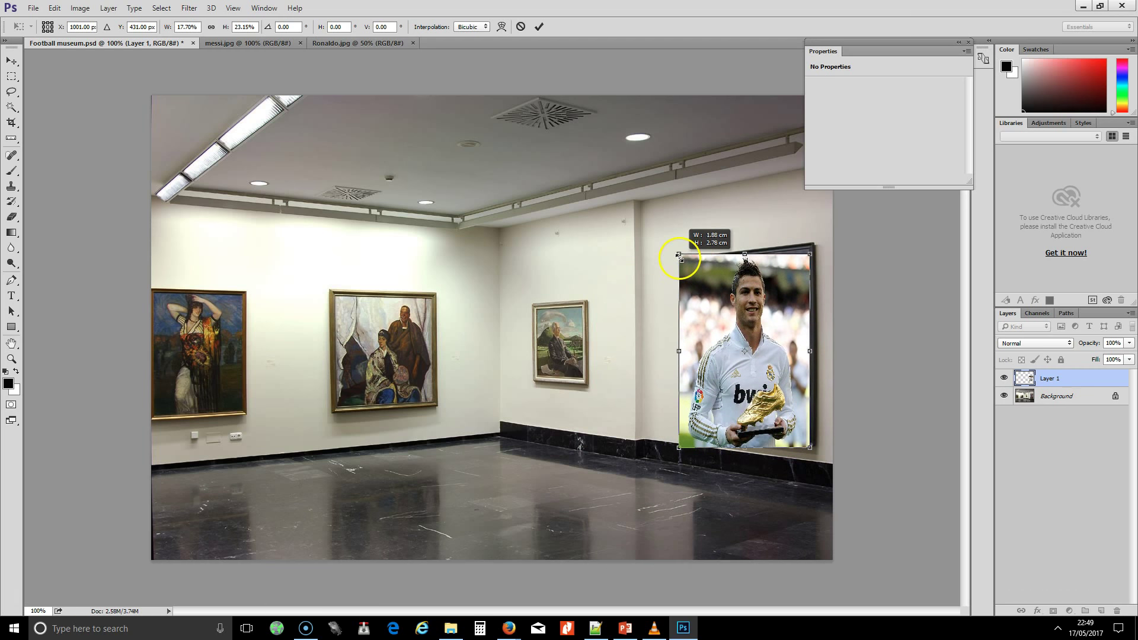
left_click_drag(676, 257, 677, 251)
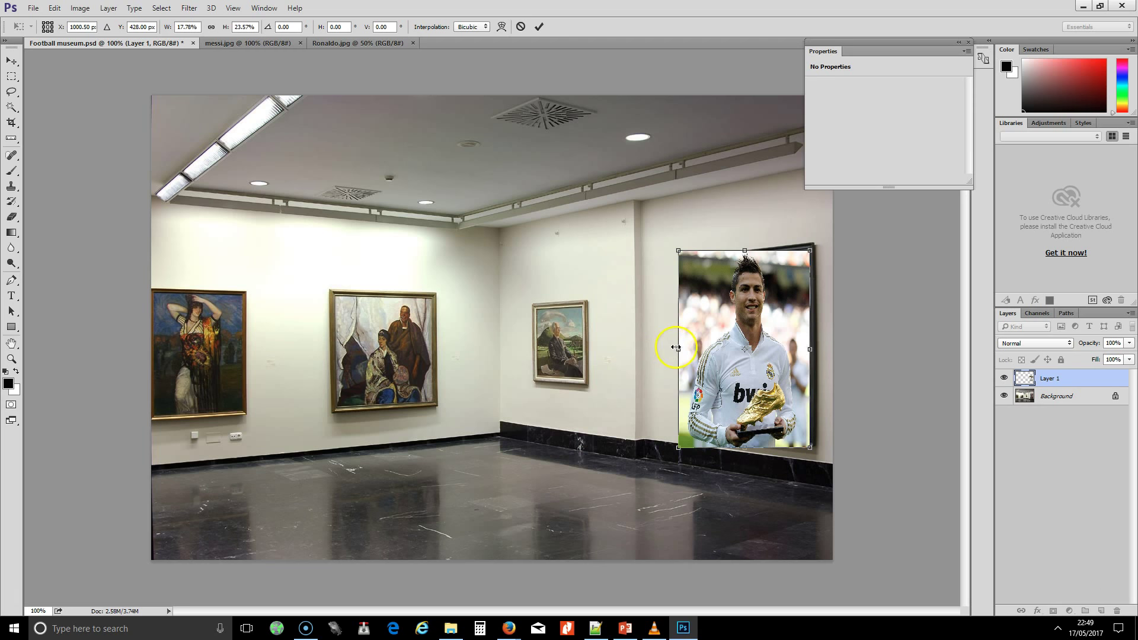
left_click_drag(675, 348, 693, 338)
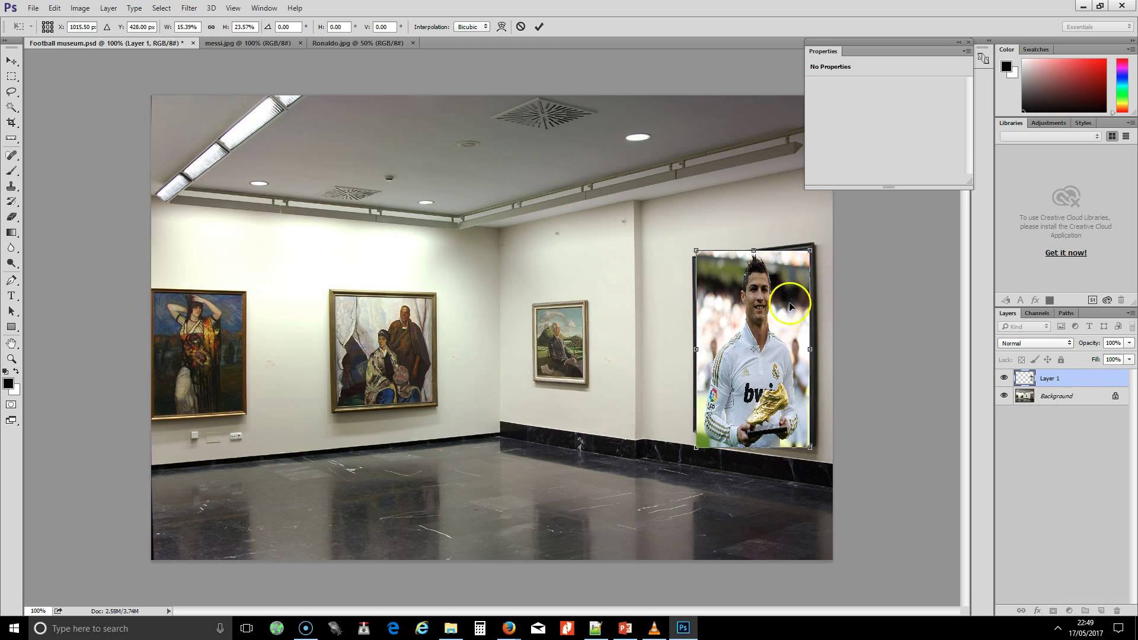
left_click_drag(761, 249, 757, 256)
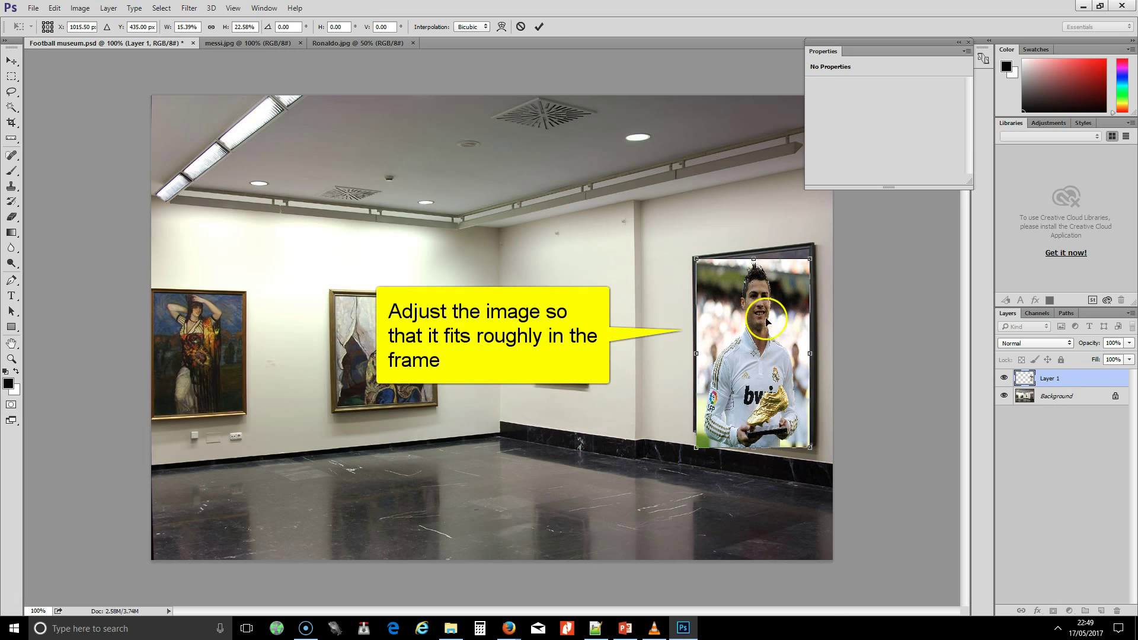
left_click_drag(754, 449, 761, 430)
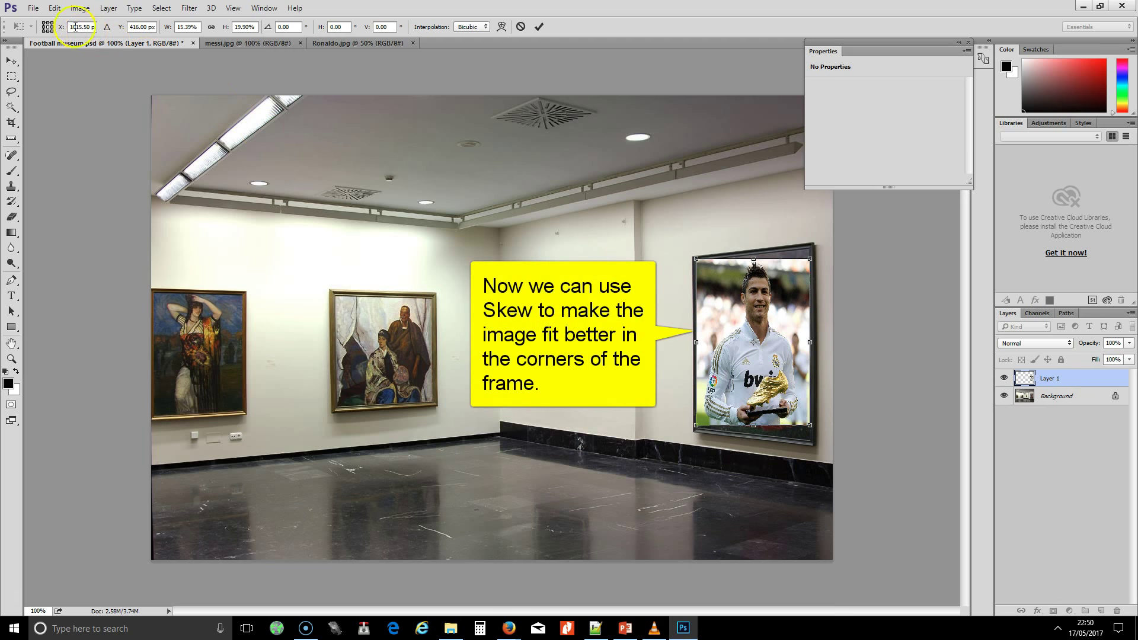
Skew the Ronaldo photo's top-right corner and bottom edge onto the frame's corners.
left_click(72, 9)
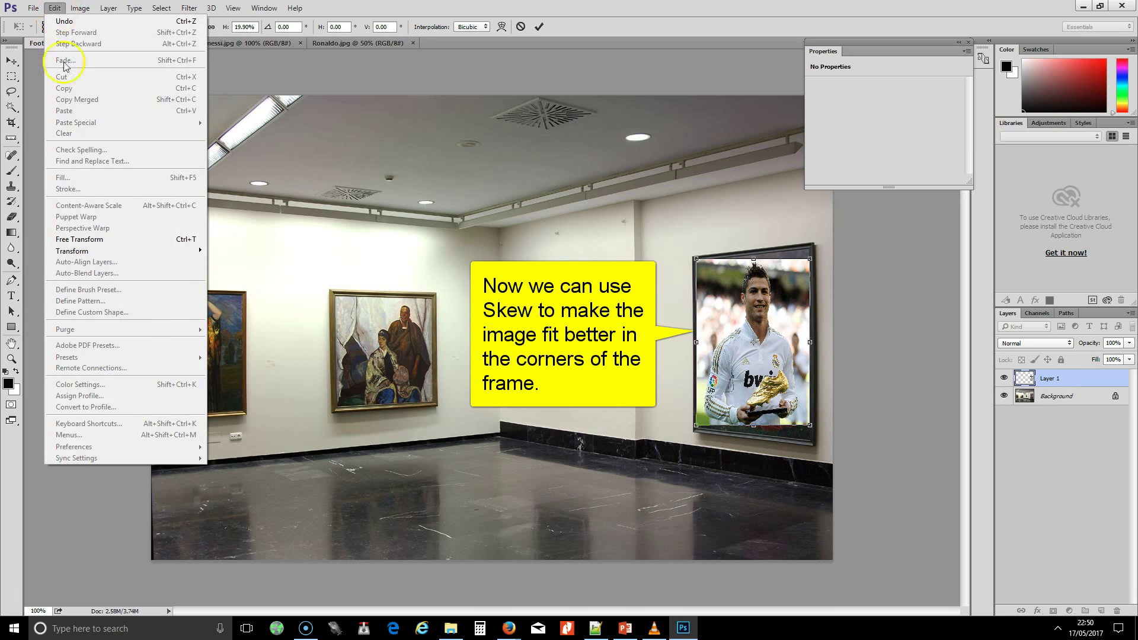
left_click(131, 251)
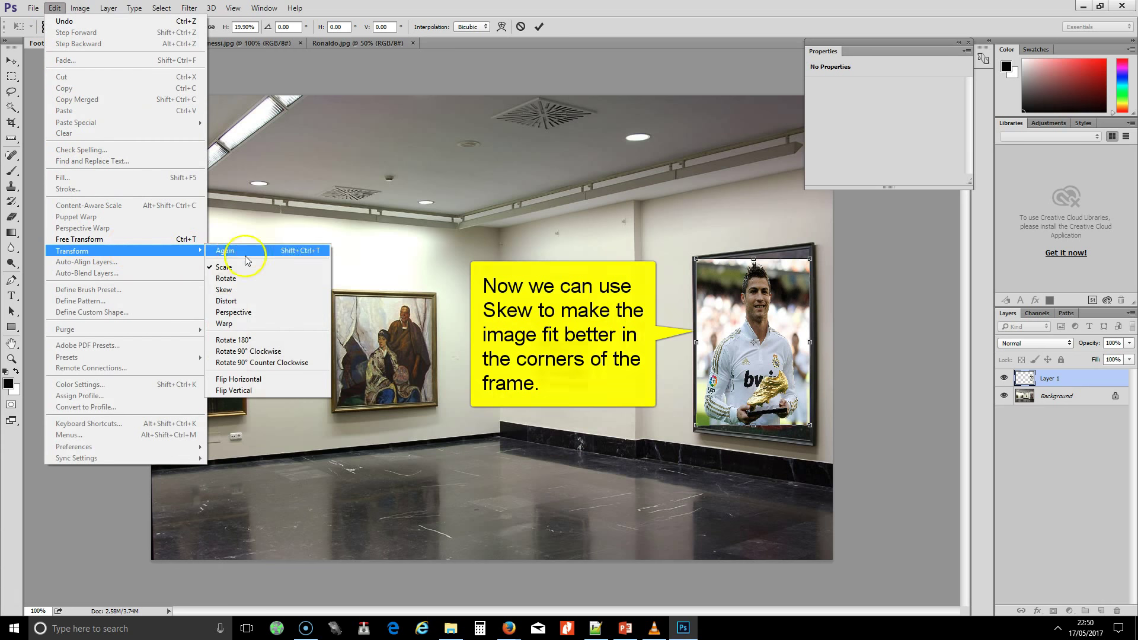
left_click(269, 290)
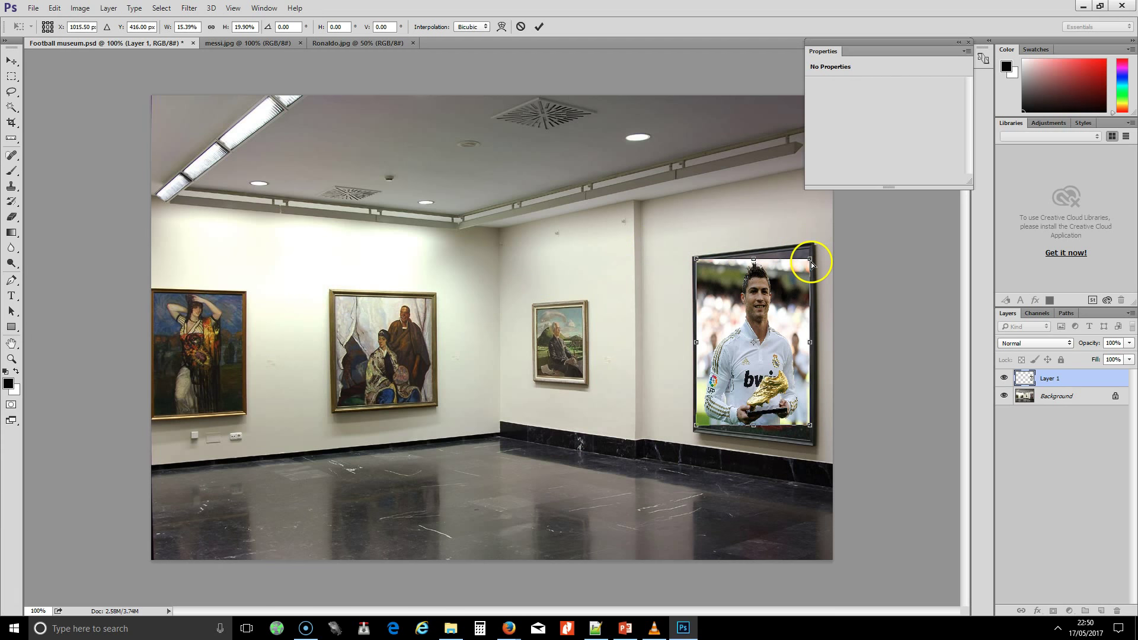
left_click_drag(810, 261, 809, 254)
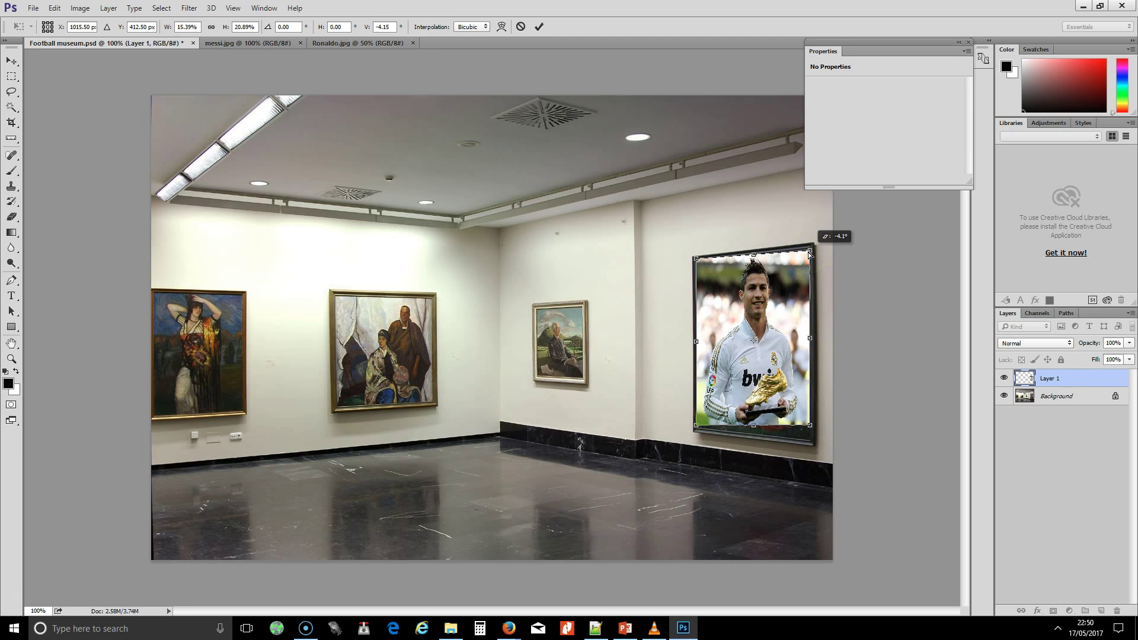
left_click(802, 386)
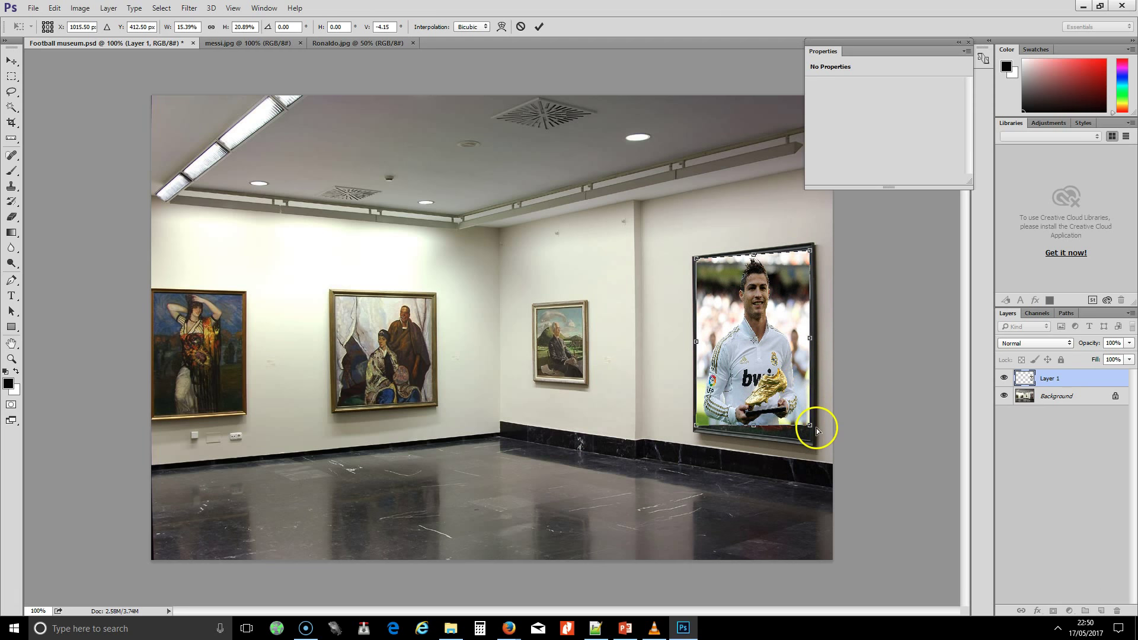
left_click_drag(810, 427, 808, 440)
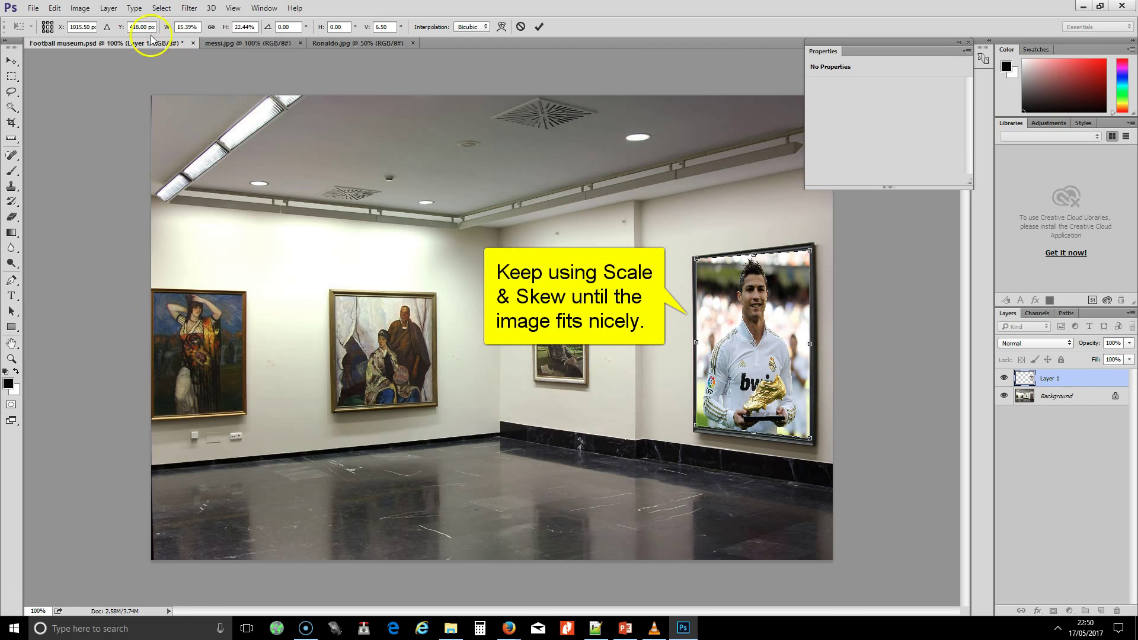
Narrow the Ronaldo photo slightly from its left side with Scale.
left_click(56, 8)
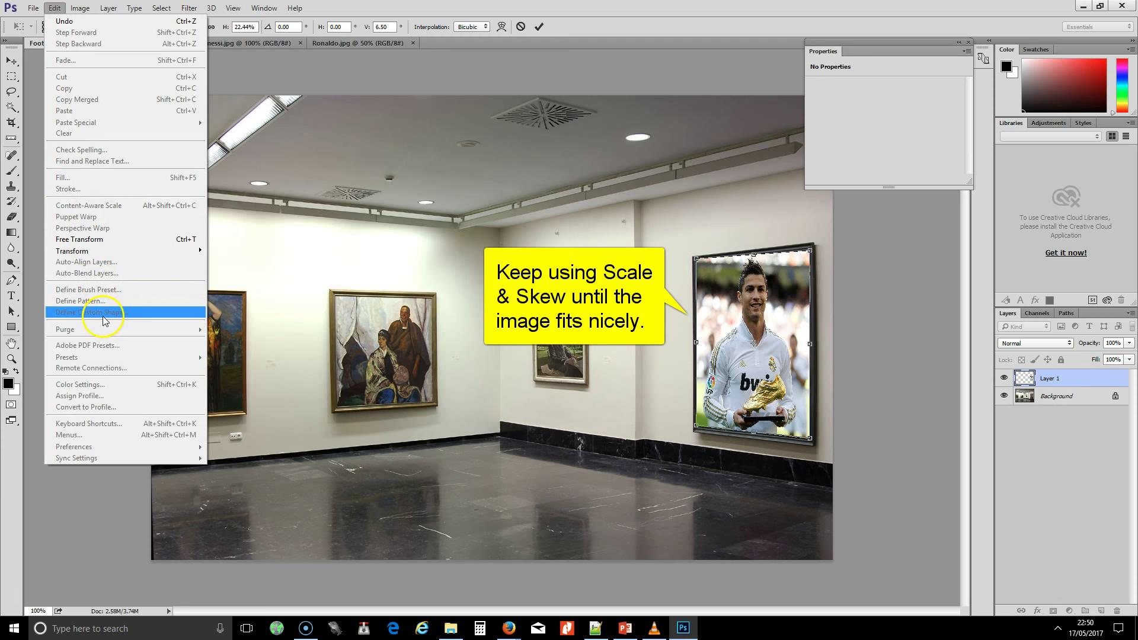
mouse_move(107, 251)
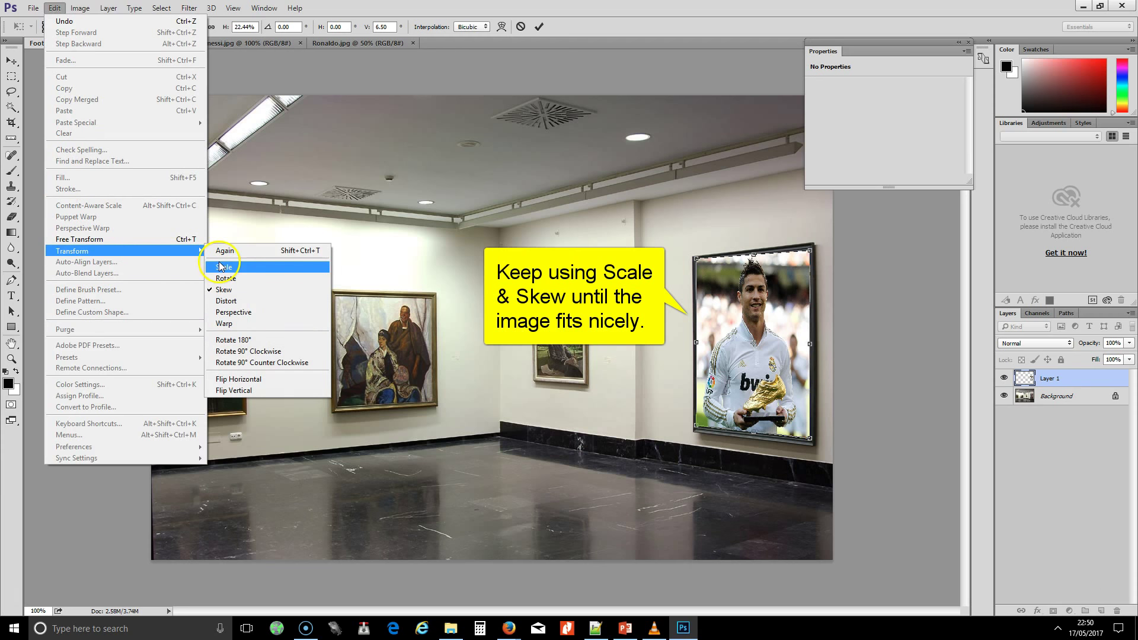
left_click(220, 266)
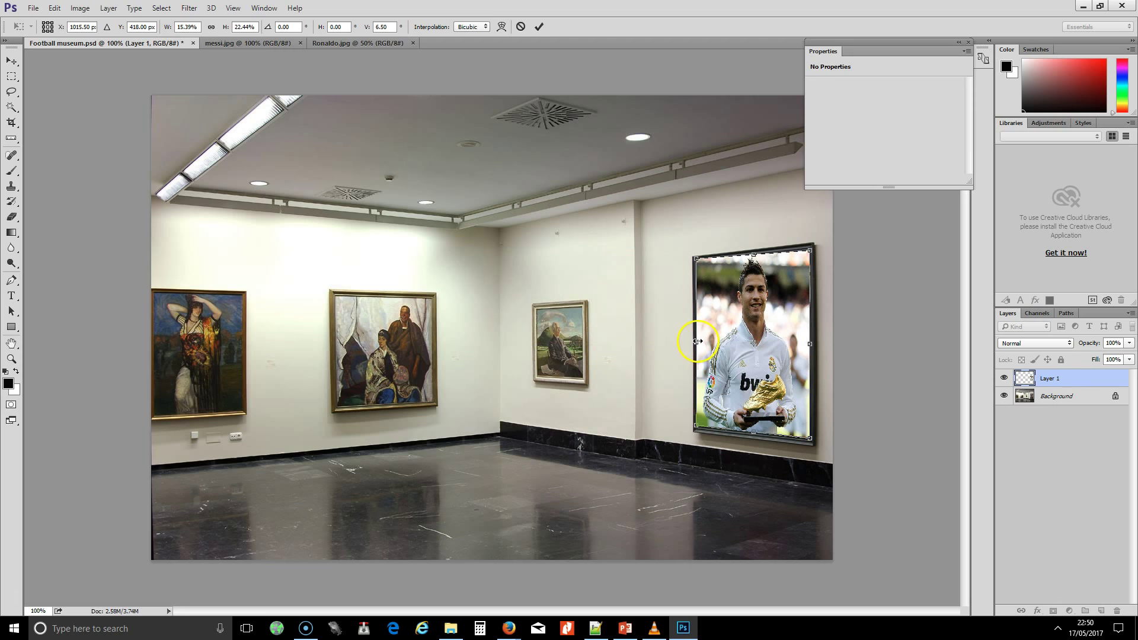
left_click_drag(698, 341, 698, 342)
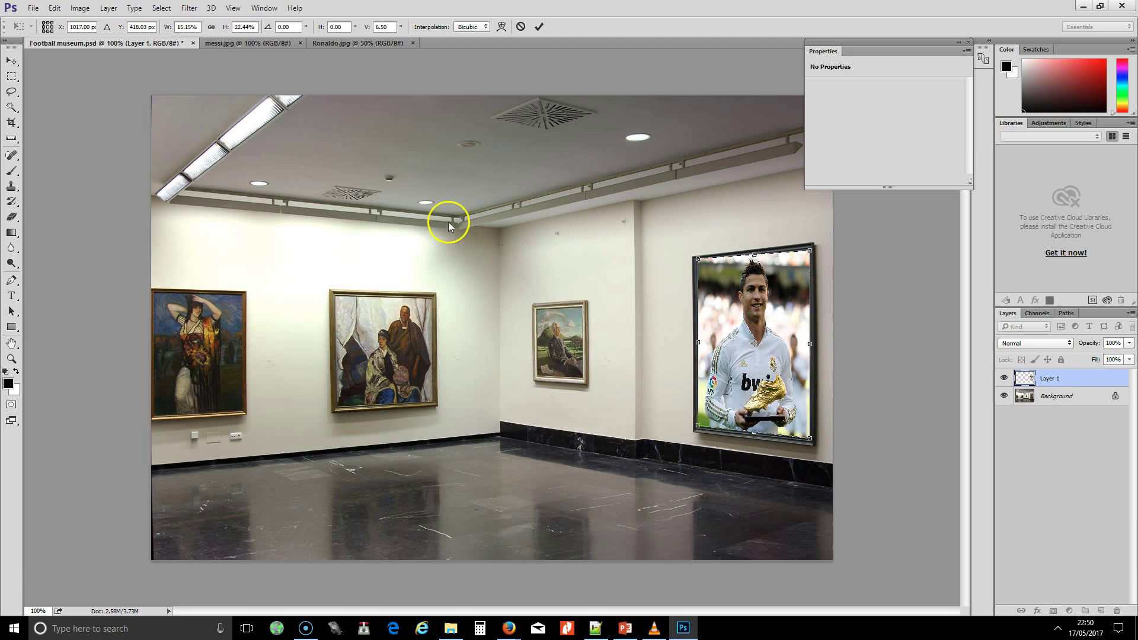
Skew the Ronaldo photo's top edge slightly and commit the transform.
left_click(53, 8)
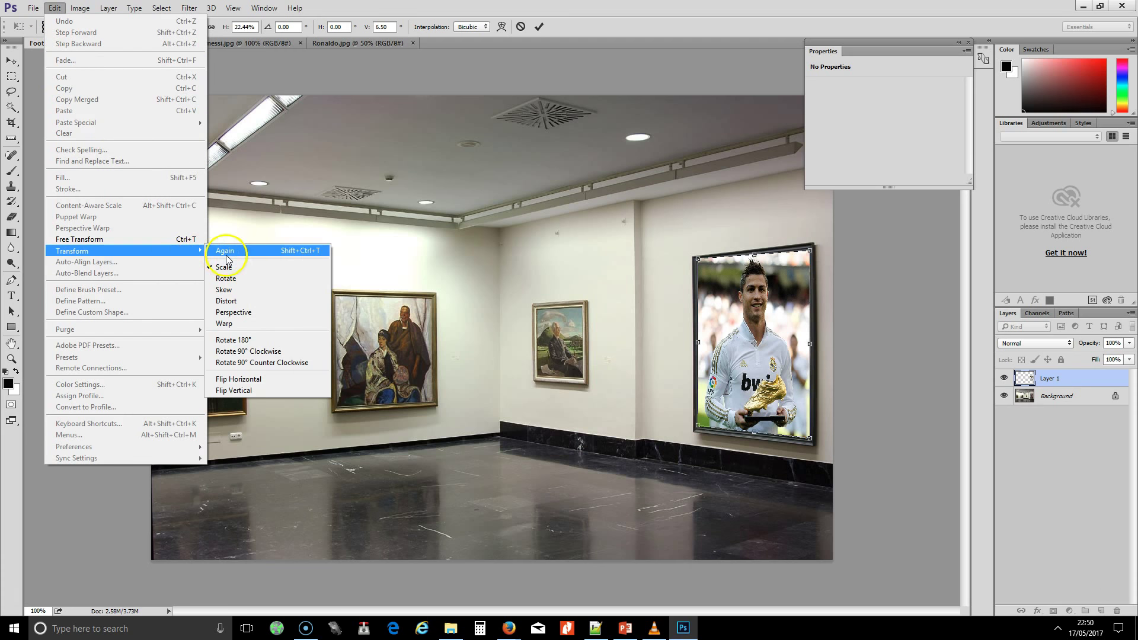
left_click(249, 299)
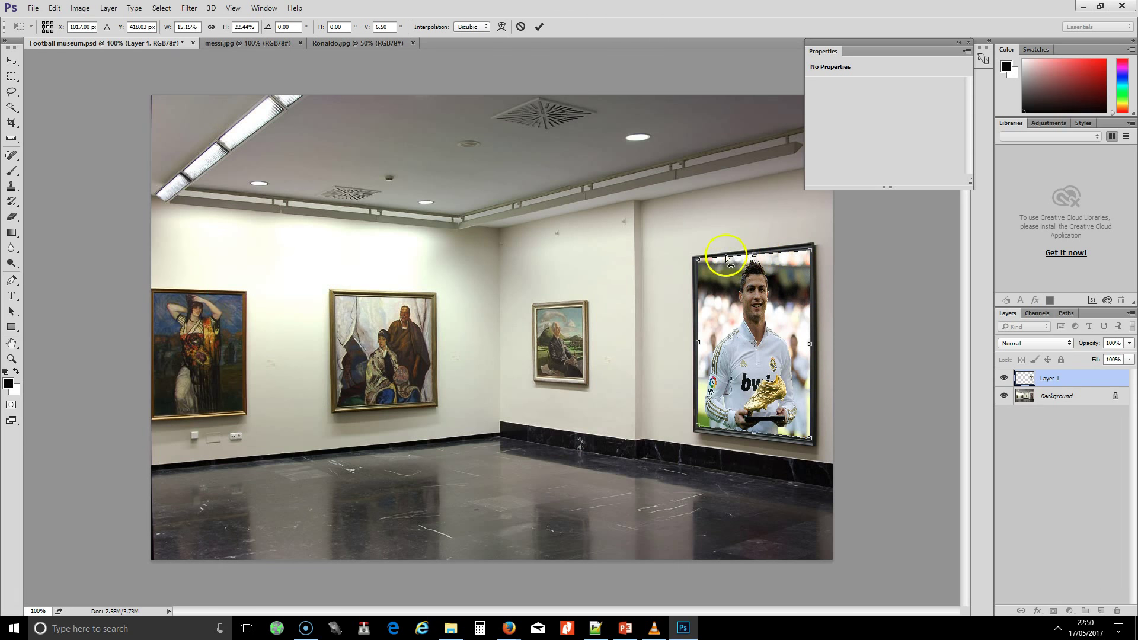
left_click_drag(697, 259, 702, 264)
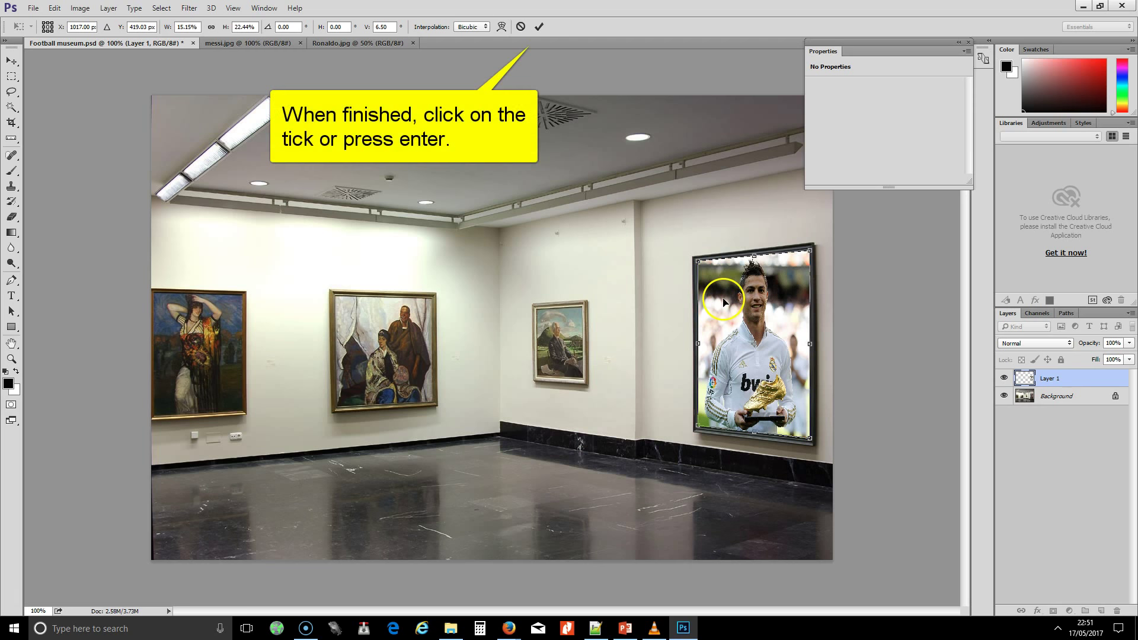
left_click(541, 28)
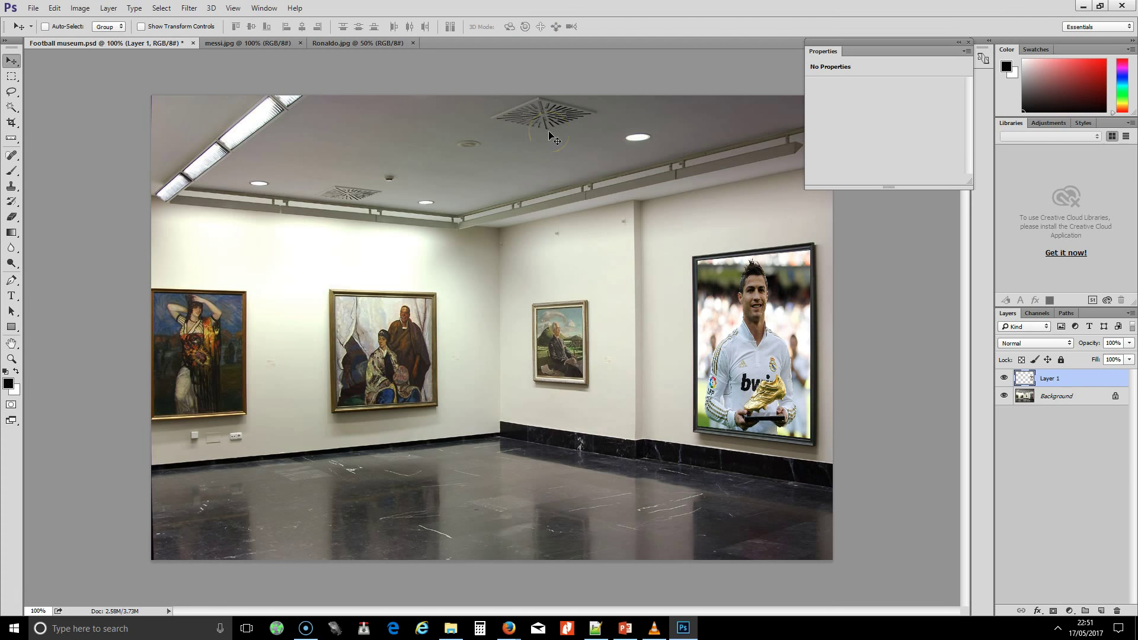
Drag the messi.jpg photo into Football museum.psd as Layer 2.
left_click(220, 44)
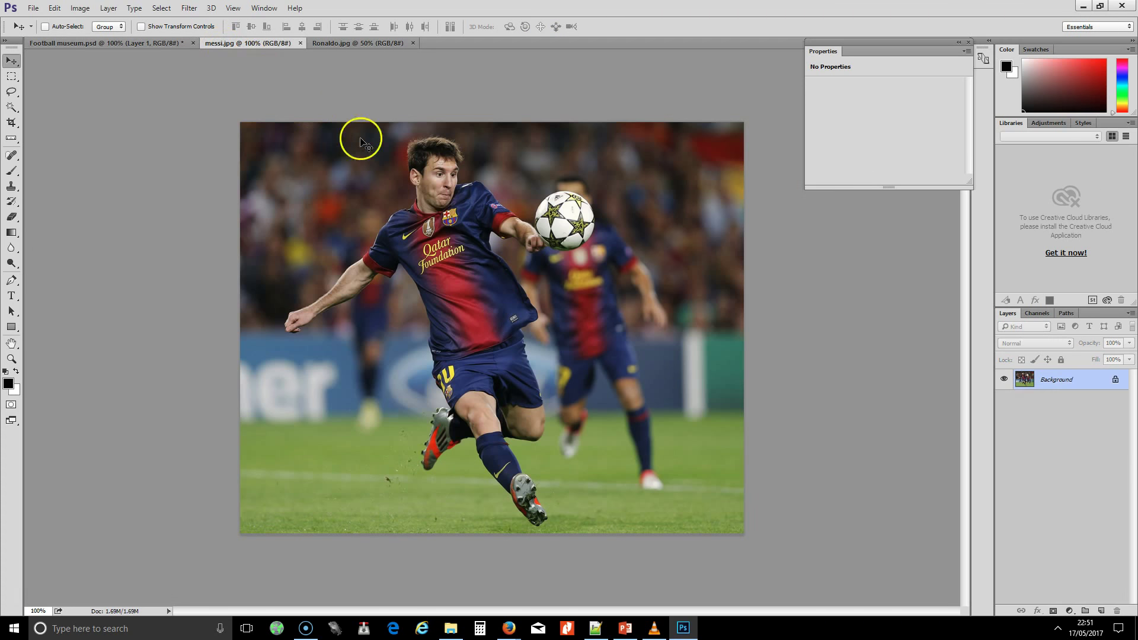
mouse_move(468, 301)
left_mouse_down()
mouse_move(347, 302)
mouse_move(410, 341)
left_mouse_up()
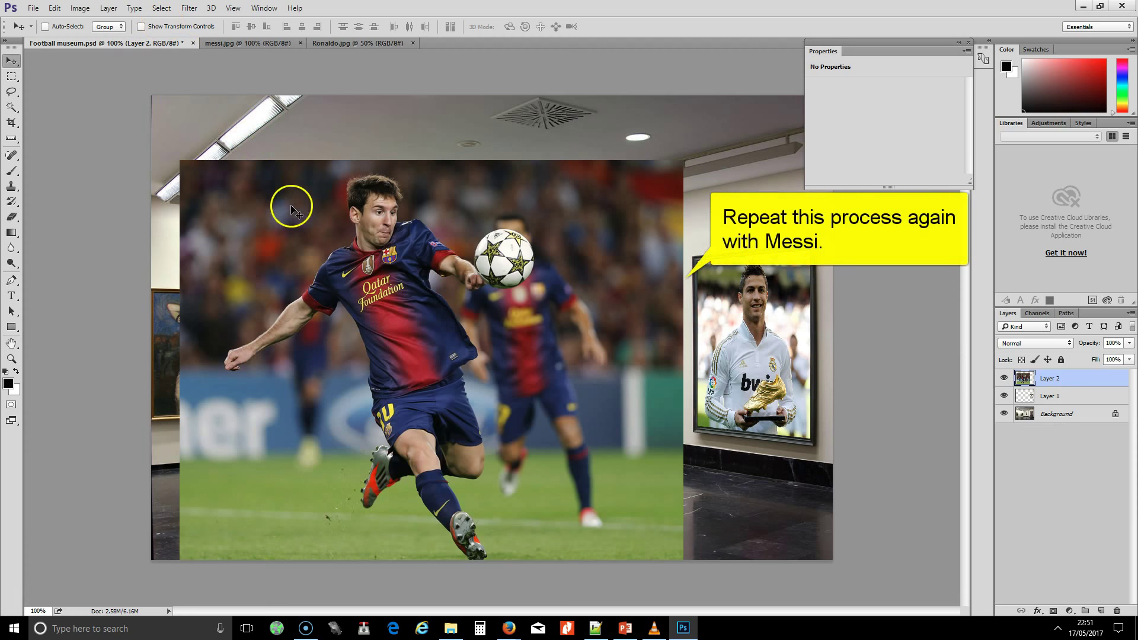
left_click(54, 8)
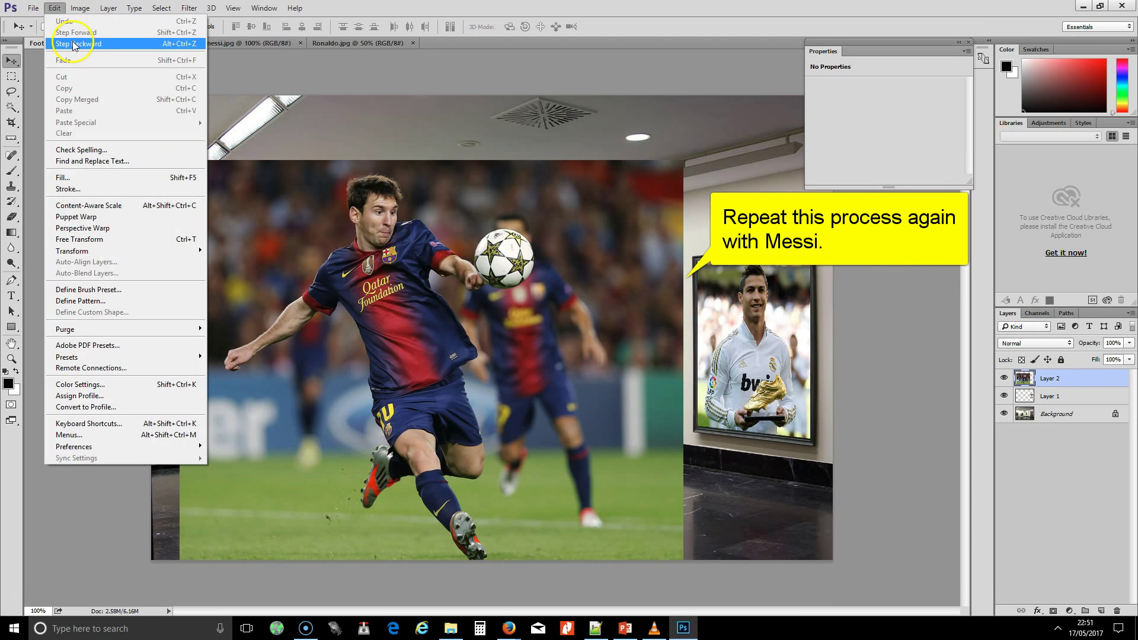
Scale down the Messi layer and fit it inside the centre-left wall frame.
mouse_move(80, 250)
left_click(254, 268)
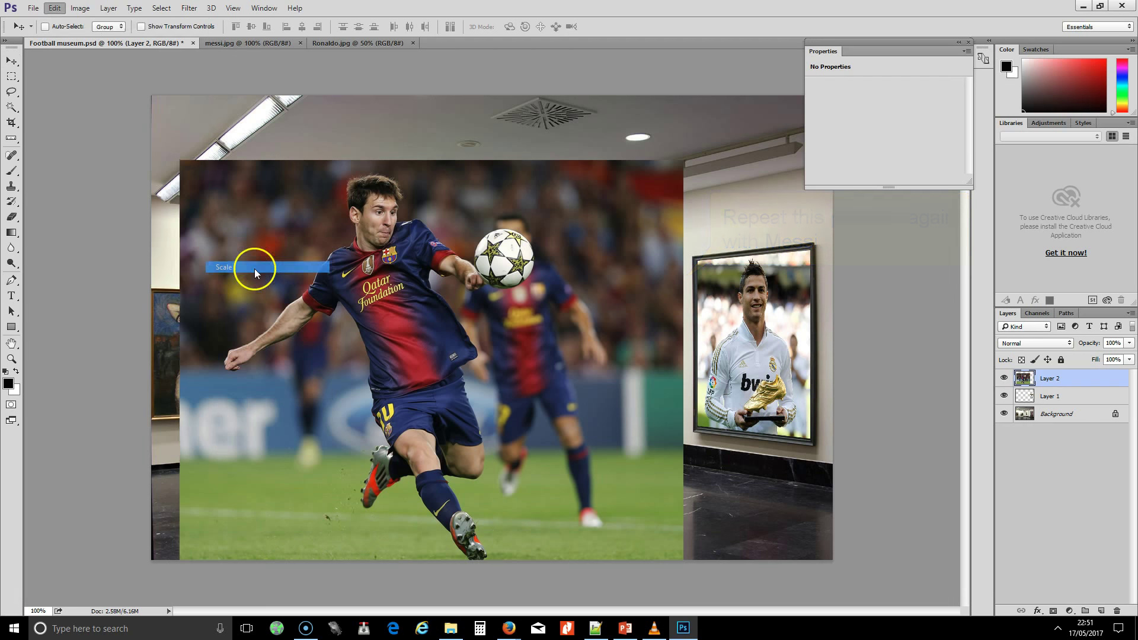
left_click_drag(181, 160, 558, 424)
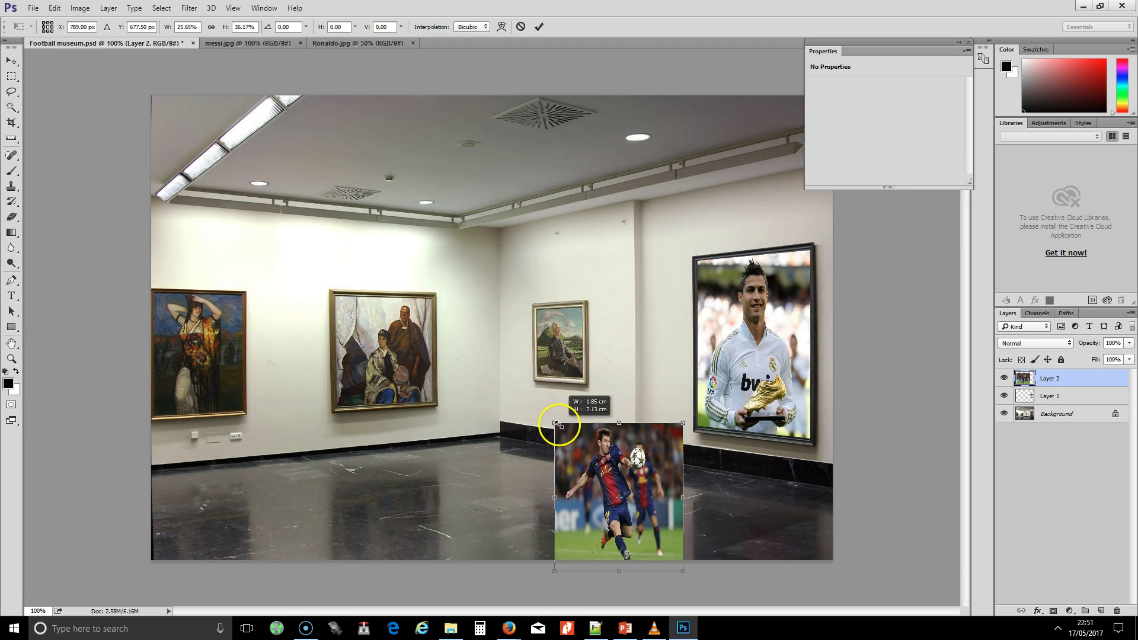
left_click_drag(602, 481, 385, 352)
left_click_drag(465, 443, 431, 398)
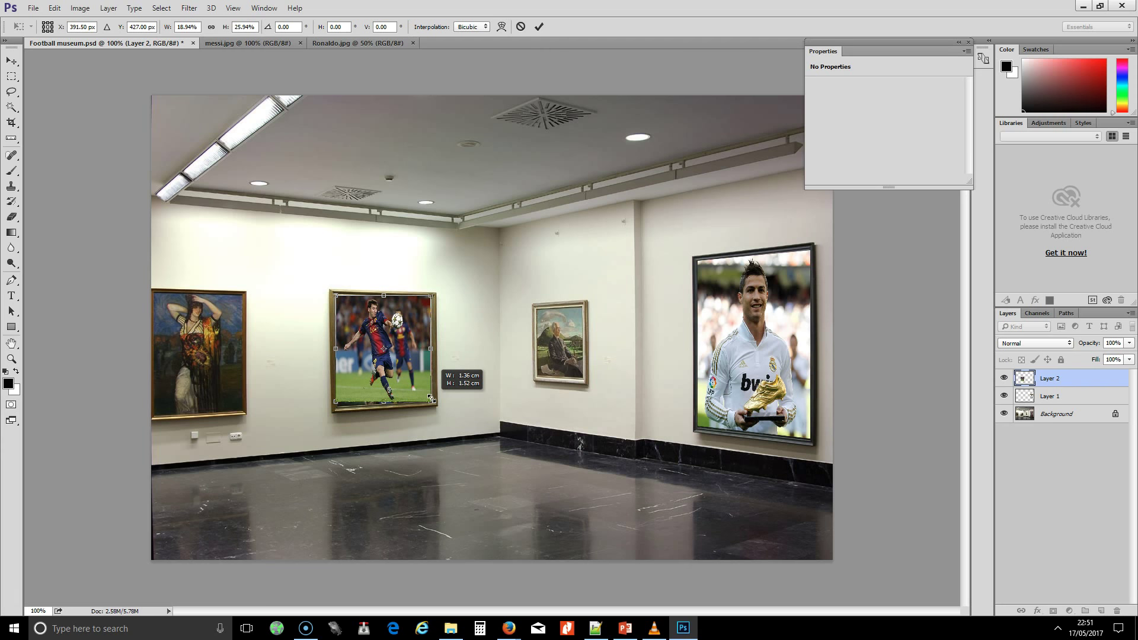
left_click_drag(430, 398, 433, 398)
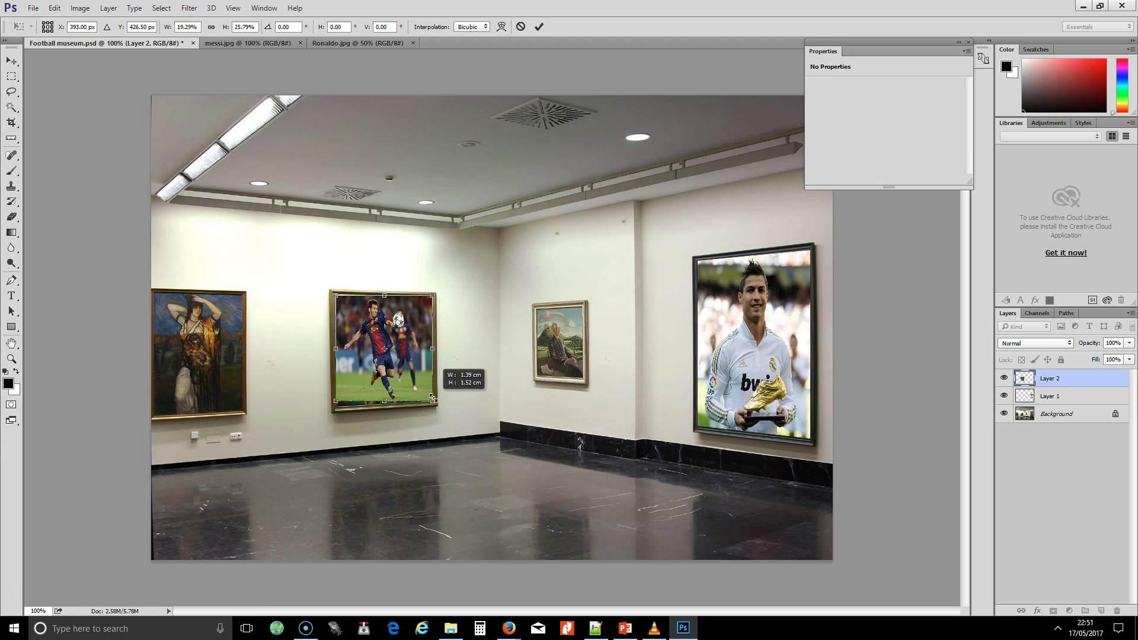
left_click(54, 8)
mouse_move(73, 251)
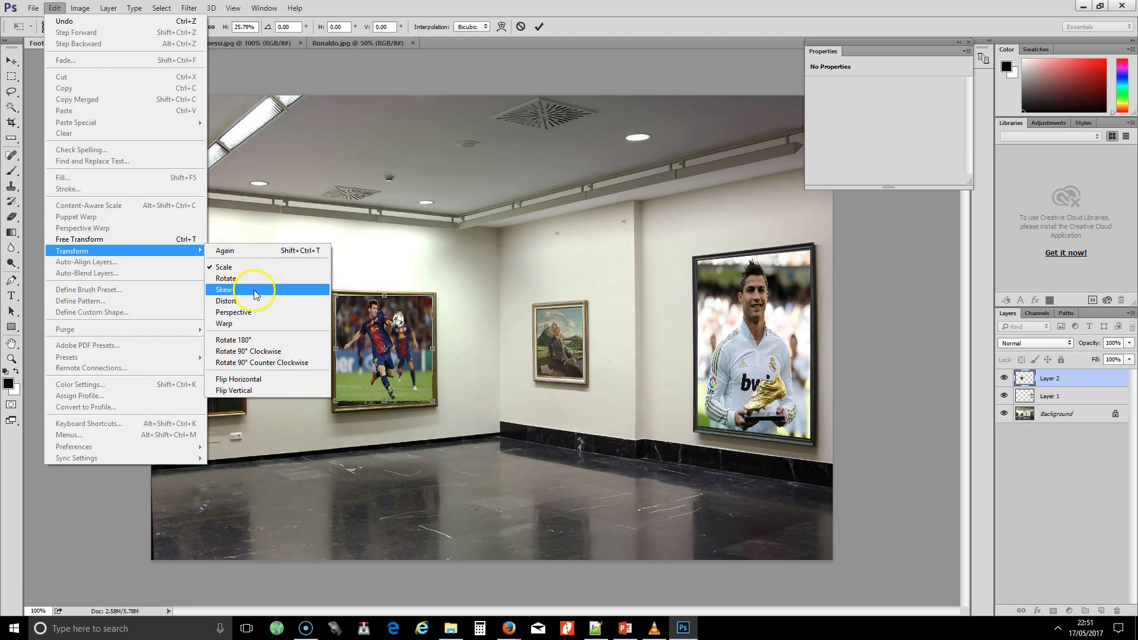
Skew the Messi photo's left and right edges to the frame's slant and commit.
left_click(255, 295)
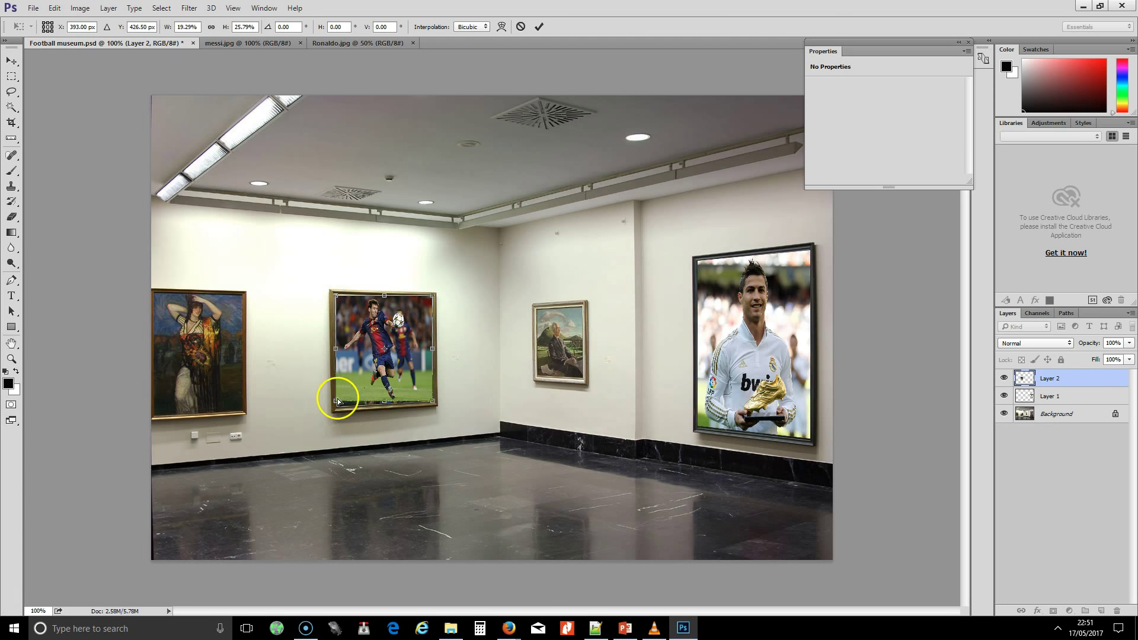
left_click_drag(335, 403, 338, 407)
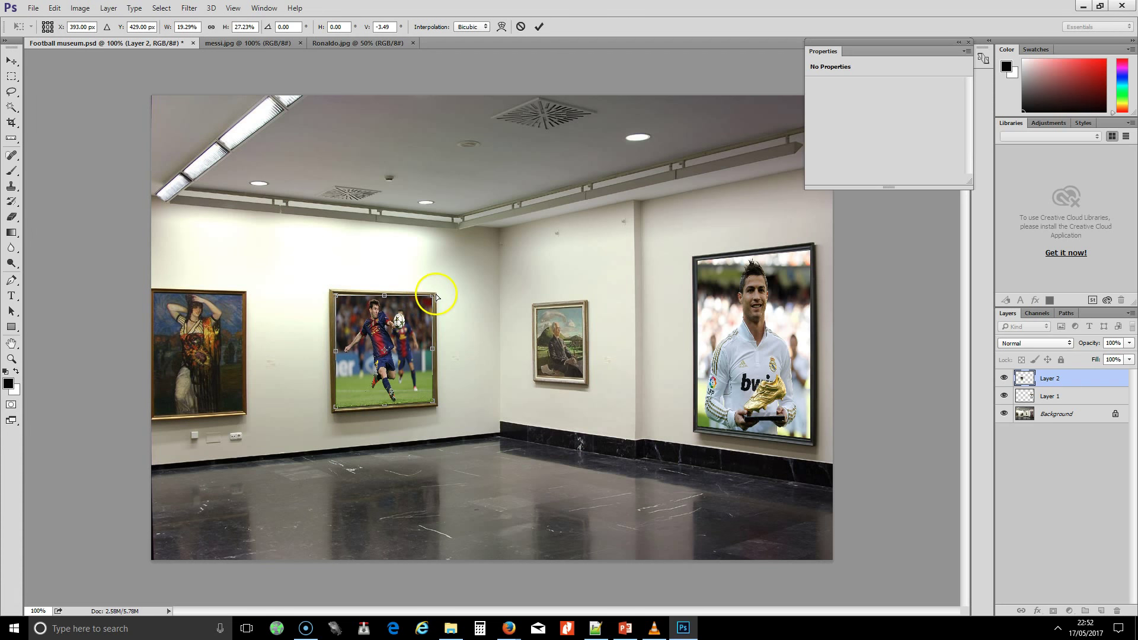
left_click_drag(431, 298, 433, 302)
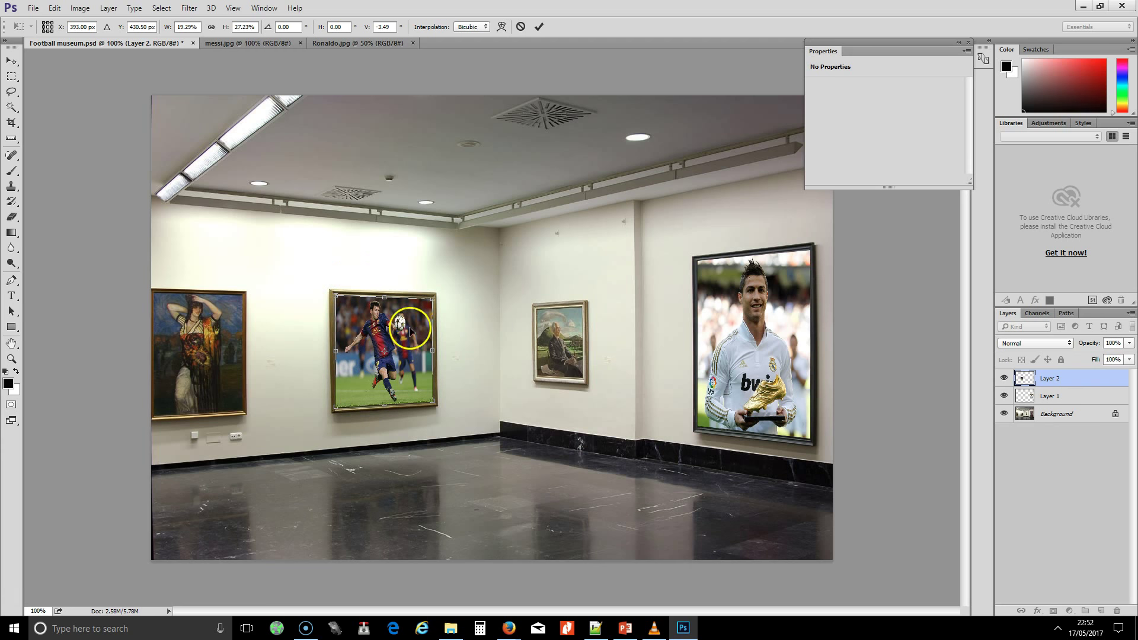
left_click(543, 30)
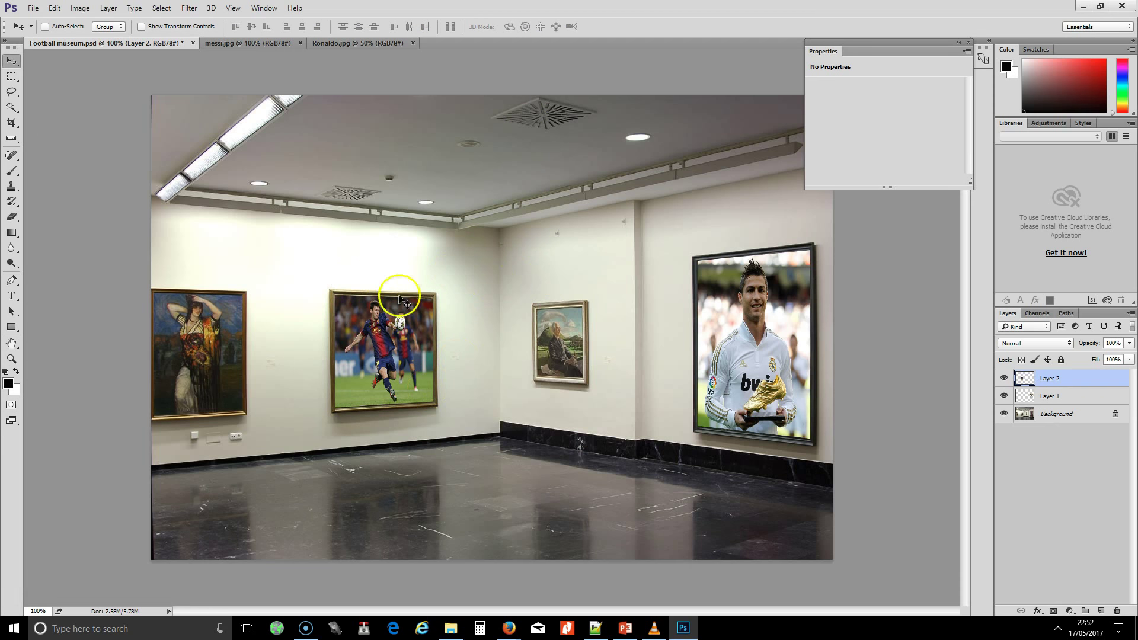